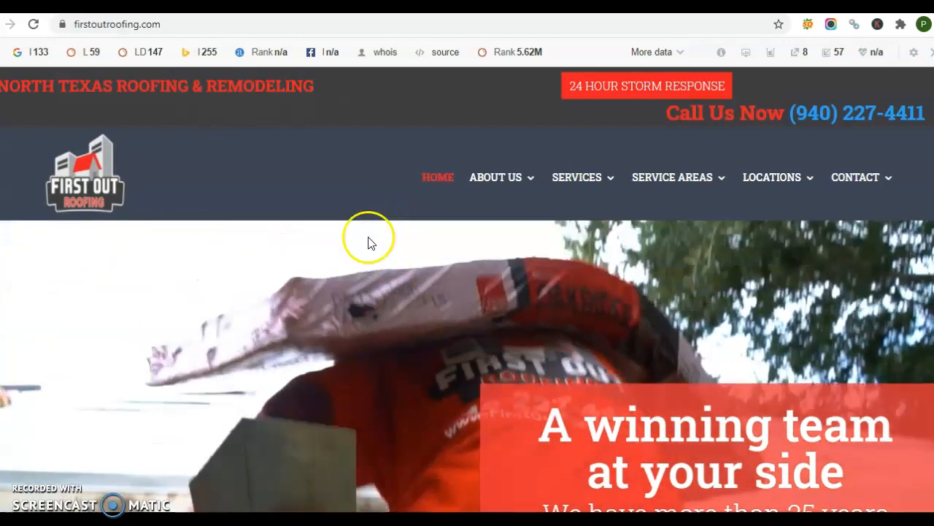
Review the First Out Roofing homepage, from the header and banner down to the introduction, video and free consultation section
{"action": "scroll", "coordinate": [374, 249], "scroll_direction": "down", "scroll_amount": 1}
{"action": "scroll", "coordinate": [377, 253], "scroll_direction": "down", "scroll_amount": 2}
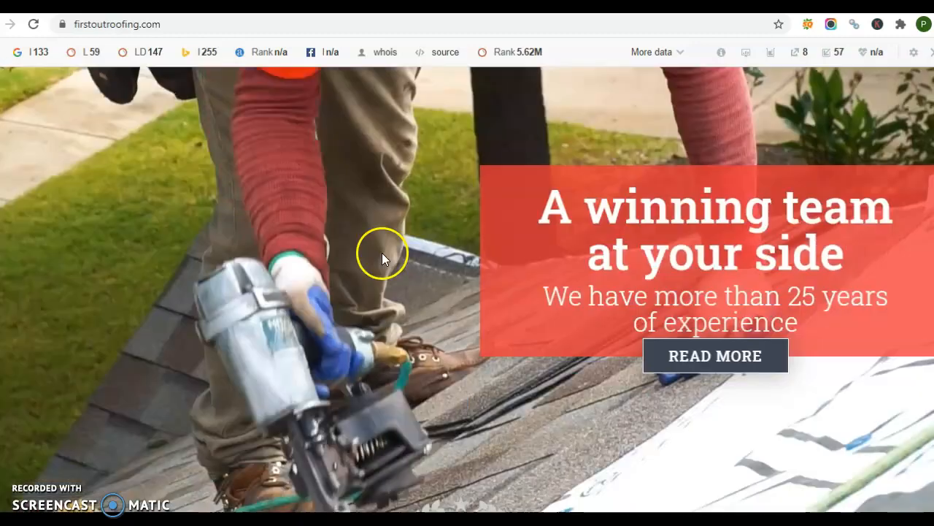
{"action": "scroll", "coordinate": [486, 272], "scroll_direction": "down", "scroll_amount": 2}
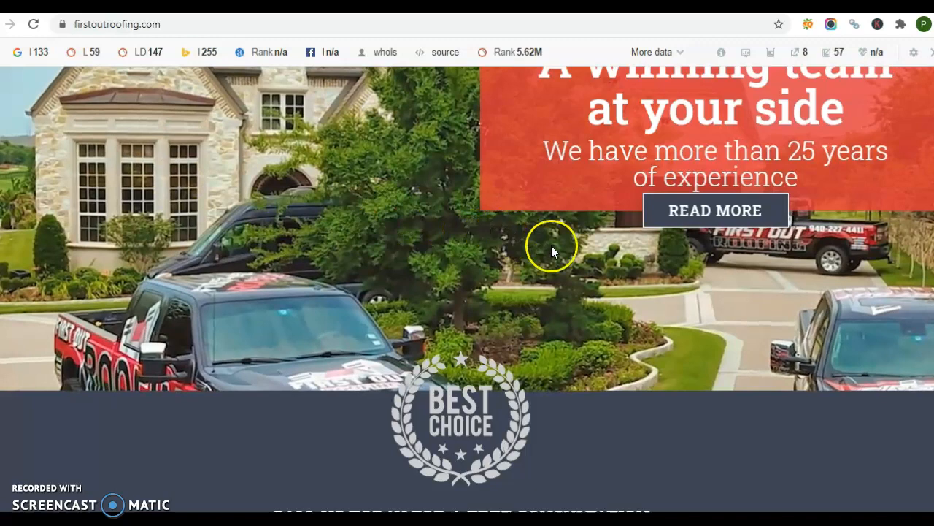
{"action": "scroll", "coordinate": [449, 315], "scroll_direction": "down", "scroll_amount": 4}
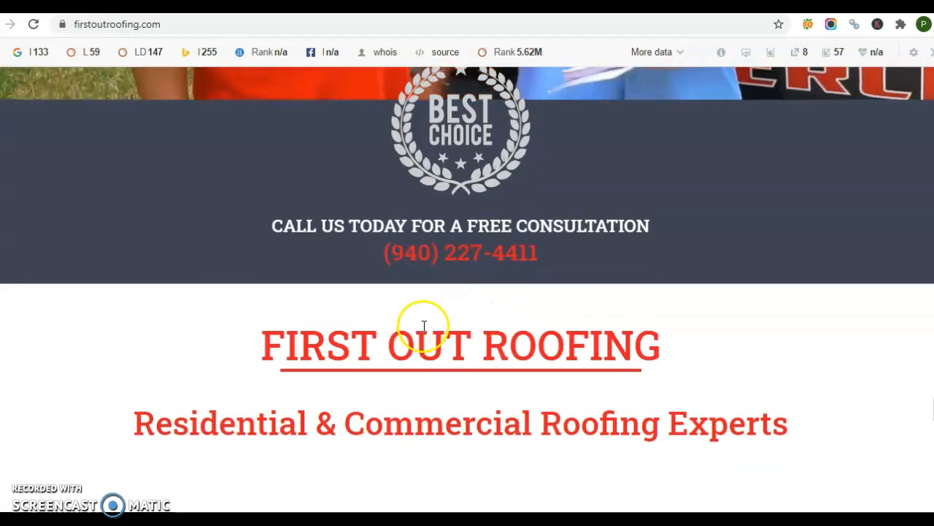
{"action": "scroll", "coordinate": [424, 336], "scroll_direction": "down", "scroll_amount": 4}
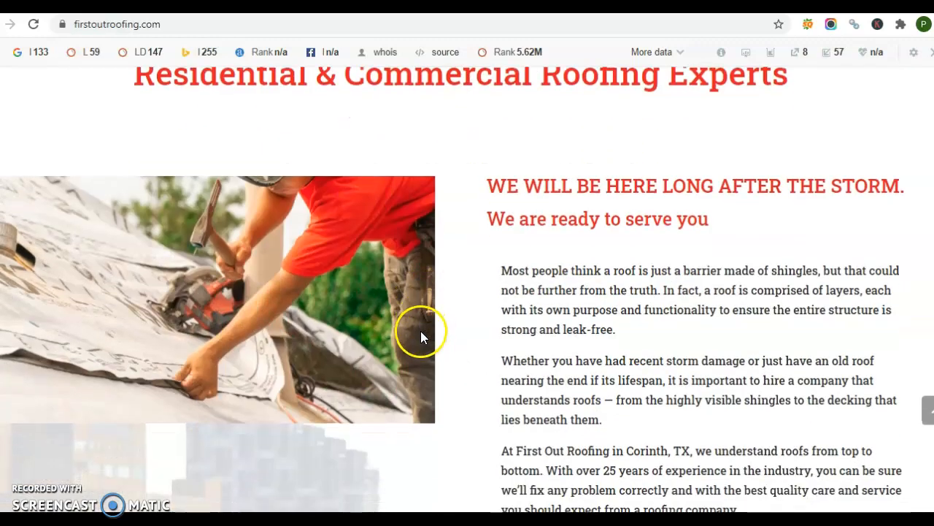
{"action": "scroll", "coordinate": [420, 330], "scroll_direction": "down", "scroll_amount": 1}
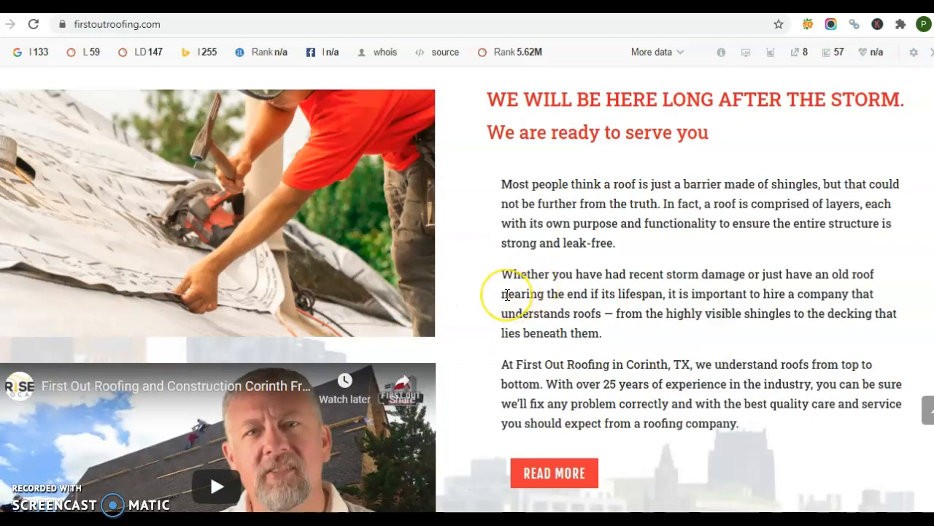
{"action": "scroll", "coordinate": [507, 294], "scroll_direction": "down", "scroll_amount": 1}
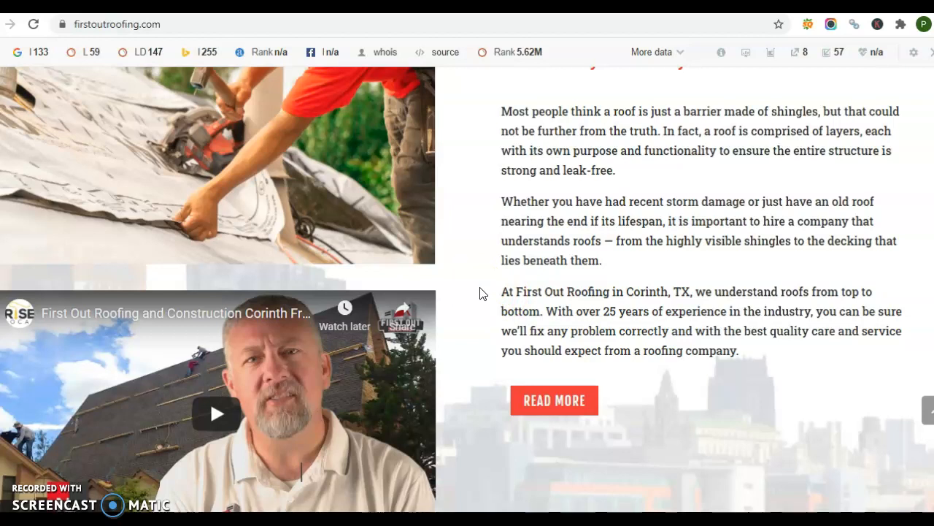
{"action": "scroll", "coordinate": [449, 285], "scroll_direction": "down", "scroll_amount": 3}
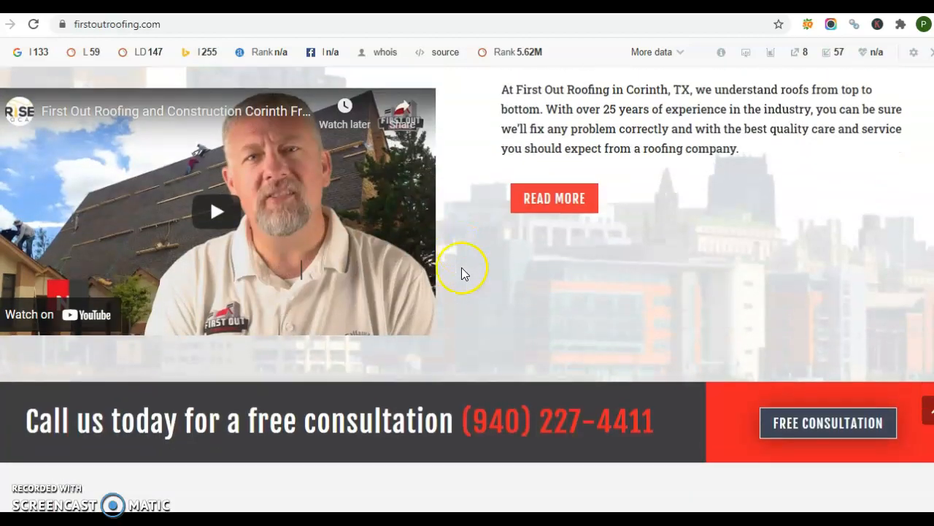
{"action": "scroll", "coordinate": [461, 274], "scroll_direction": "up", "scroll_amount": 3}
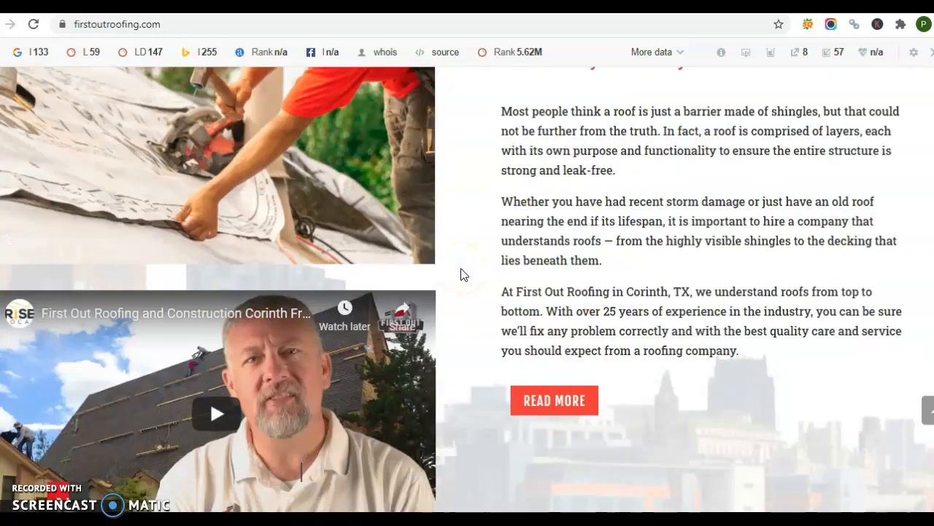
{"action": "scroll", "coordinate": [492, 217], "scroll_direction": "up", "scroll_amount": 2}
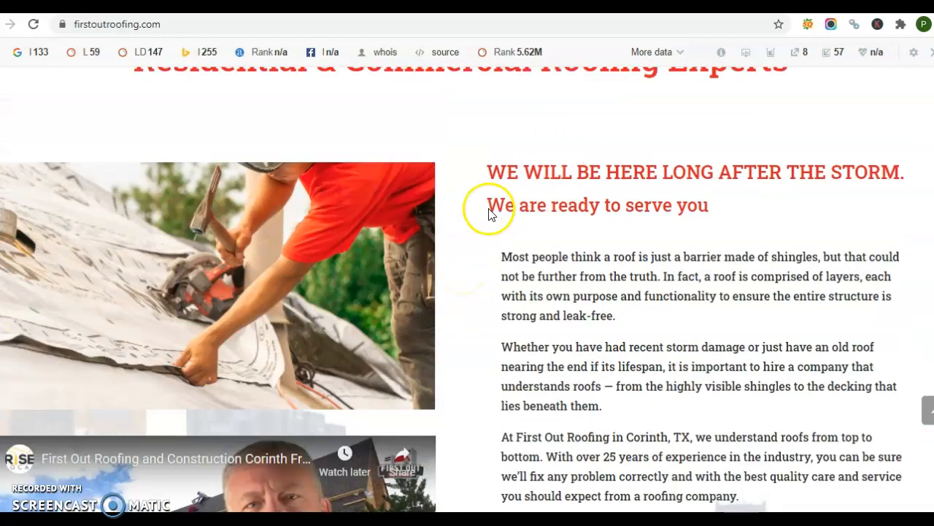
{"action": "scroll", "coordinate": [488, 211], "scroll_direction": "up", "scroll_amount": 4}
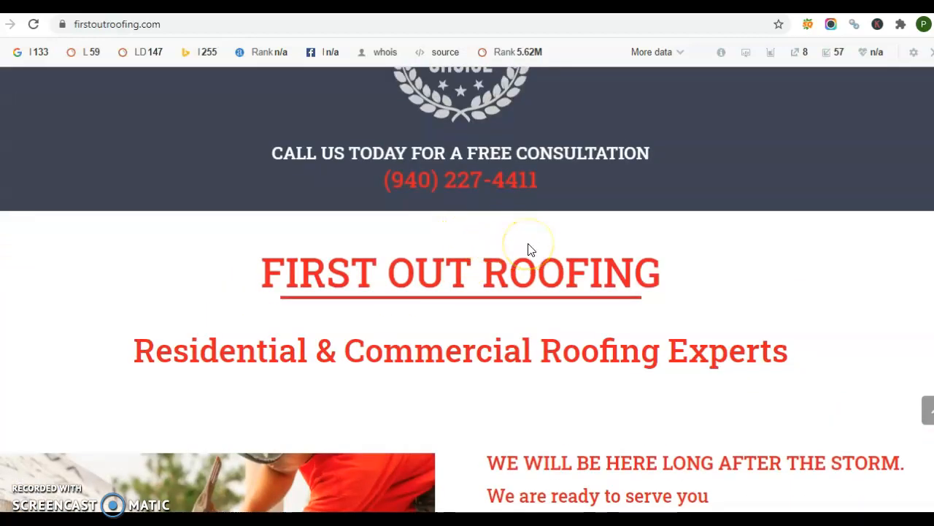
{"action": "scroll", "coordinate": [527, 250], "scroll_direction": "up", "scroll_amount": 2}
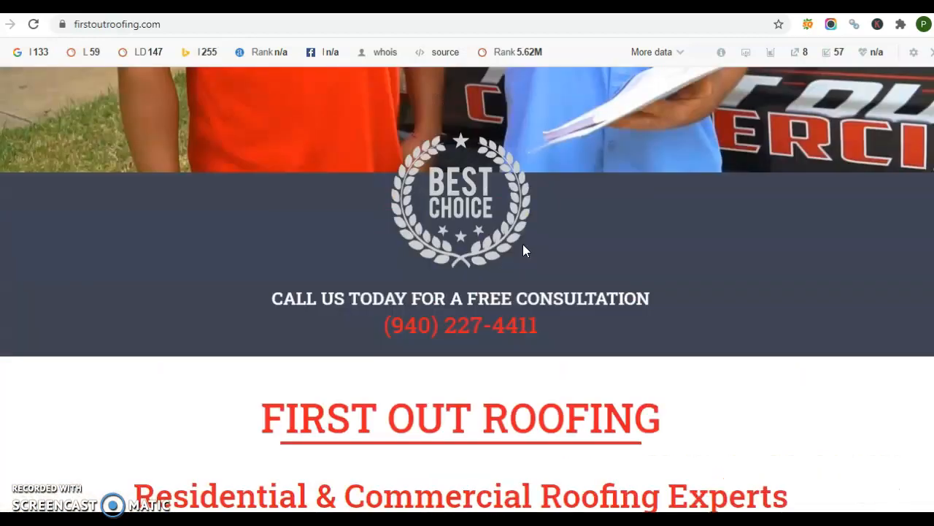
{"action": "scroll", "coordinate": [530, 249], "scroll_direction": "up", "scroll_amount": 4}
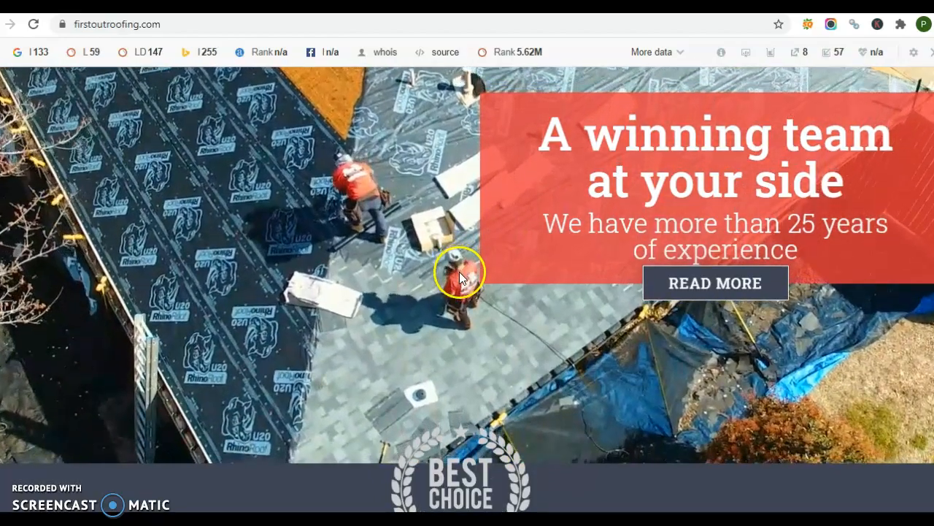
{"action": "scroll", "coordinate": [459, 272], "scroll_direction": "up", "scroll_amount": 4}
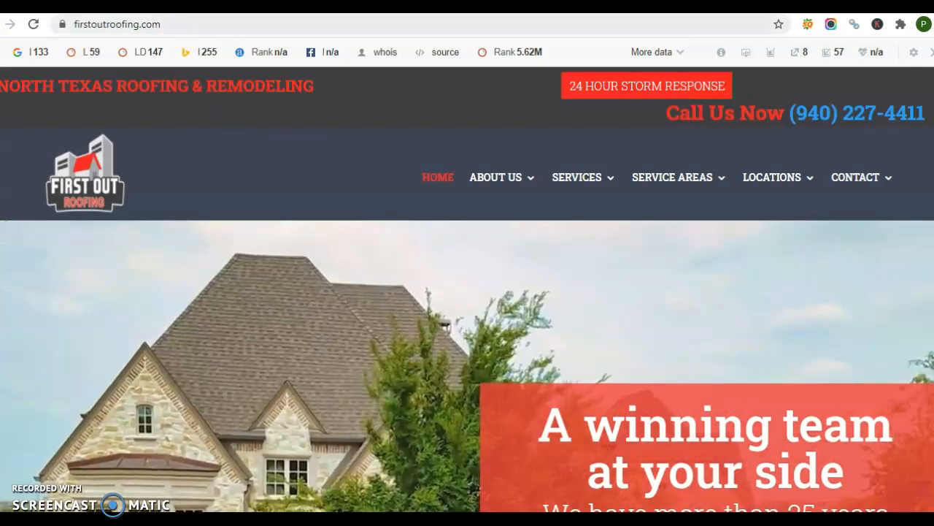
Return to the Google search results for "roofer dallas texas"
{"action": "key", "text": "alt+Left"}
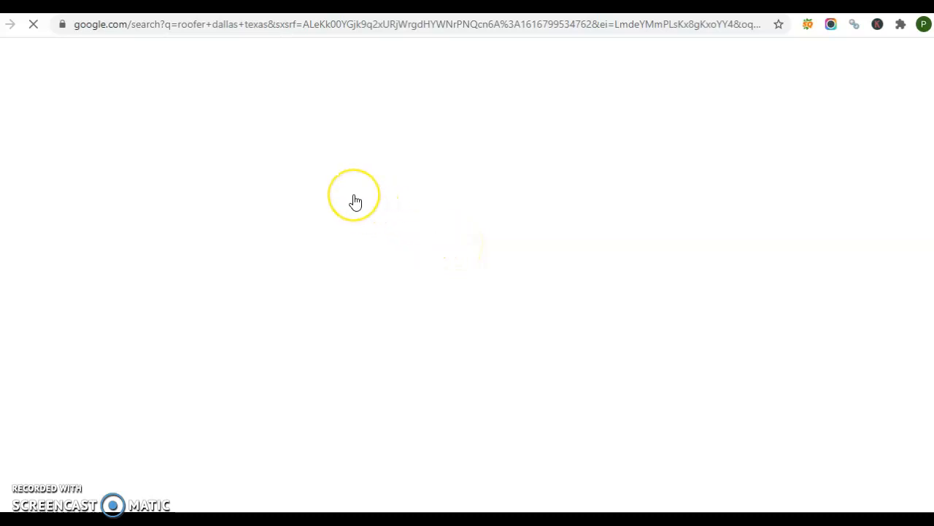
{"action": "left_click", "coordinate": [370, 148]}
{"action": "left_click", "coordinate": [368, 159]}
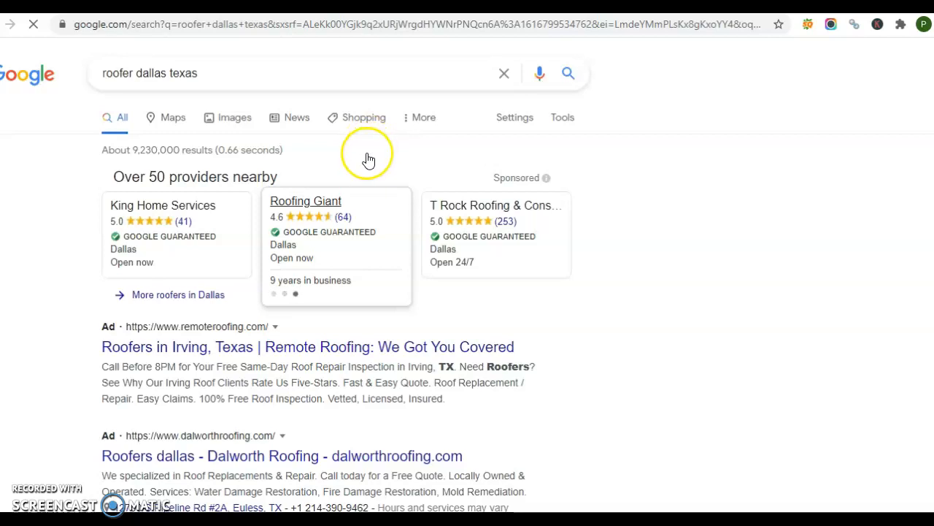
{"action": "scroll", "coordinate": [369, 159], "scroll_direction": "down", "scroll_amount": 8}
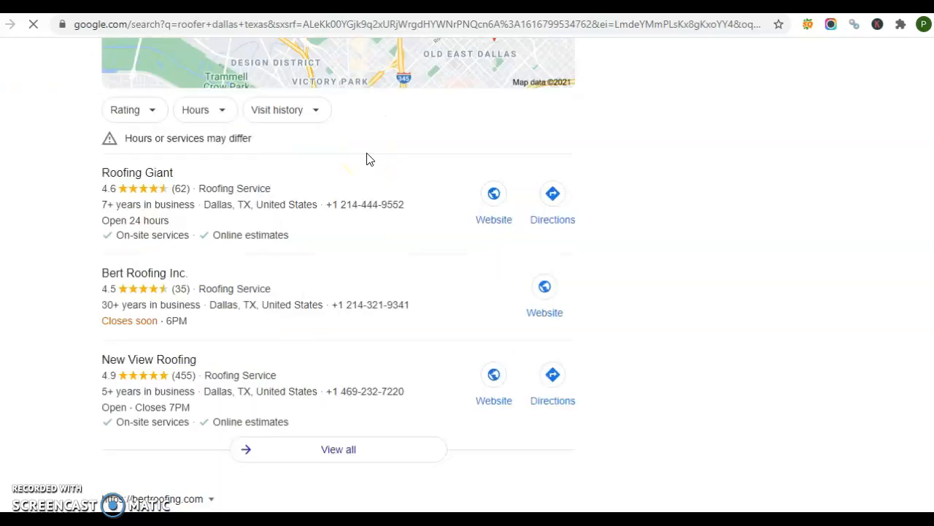
{"action": "scroll", "coordinate": [368, 159], "scroll_direction": "up", "scroll_amount": 10}
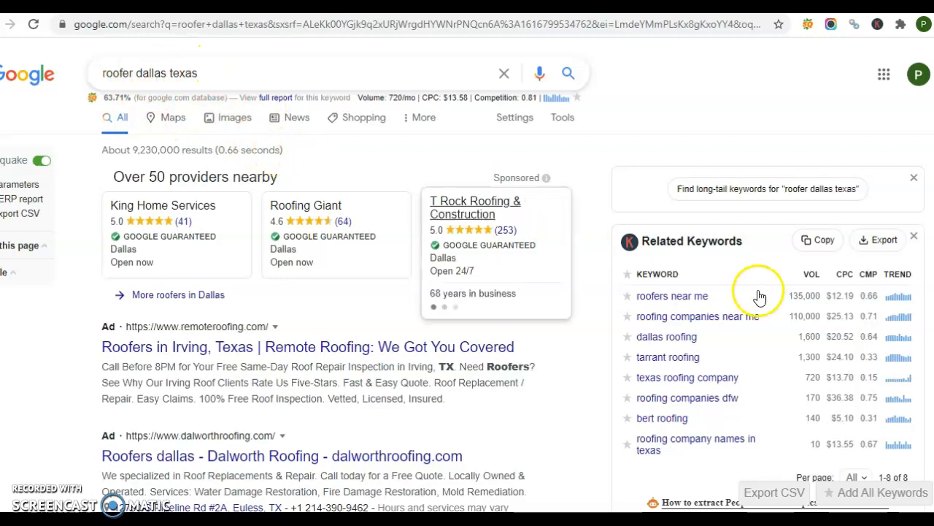
Examine the related keywords' search volumes and costs, the paid roofing ads, and the local map listings for Dallas roofers
{"action": "scroll", "coordinate": [763, 321], "scroll_direction": "down", "scroll_amount": 1}
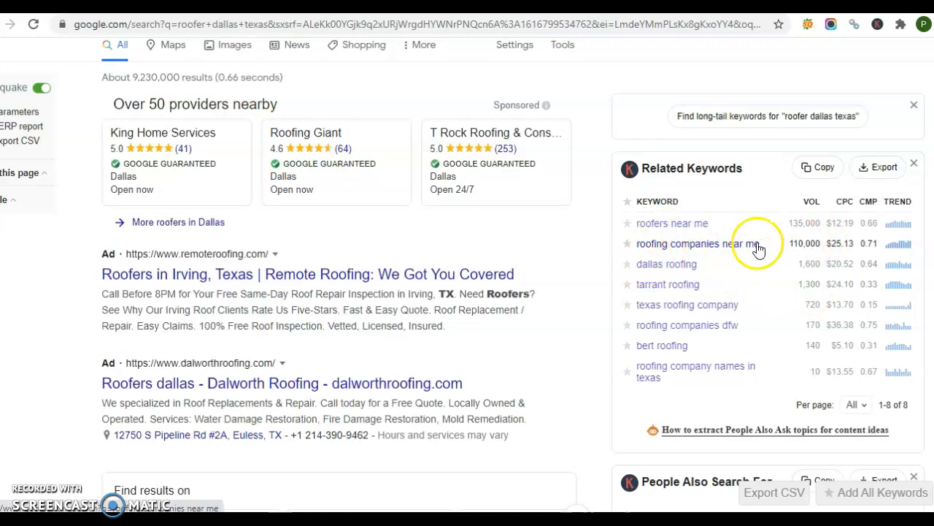
{"action": "left_click", "coordinate": [587, 255]}
{"action": "scroll", "coordinate": [127, 223], "scroll_direction": "down", "scroll_amount": 1}
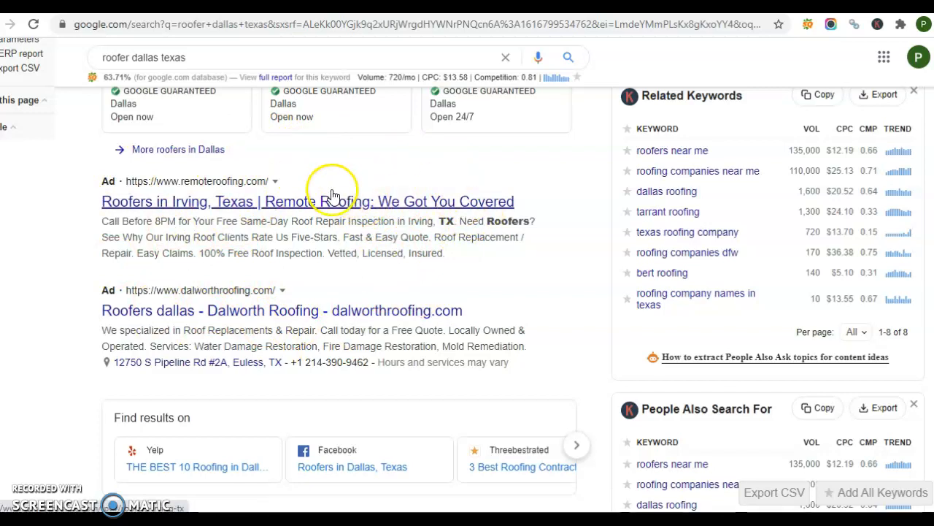
{"action": "left_click", "coordinate": [581, 177]}
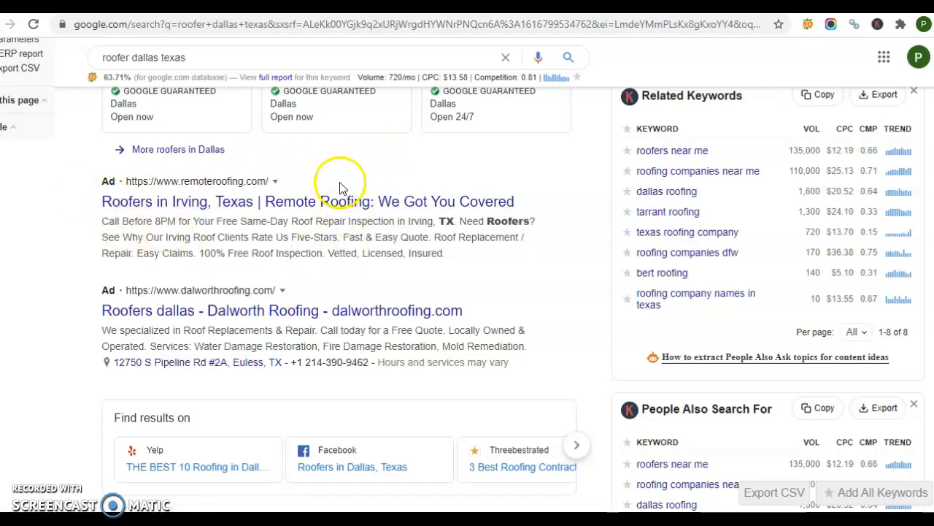
{"action": "scroll", "coordinate": [558, 230], "scroll_direction": "down", "scroll_amount": 1}
{"action": "scroll", "coordinate": [559, 230], "scroll_direction": "down", "scroll_amount": 3}
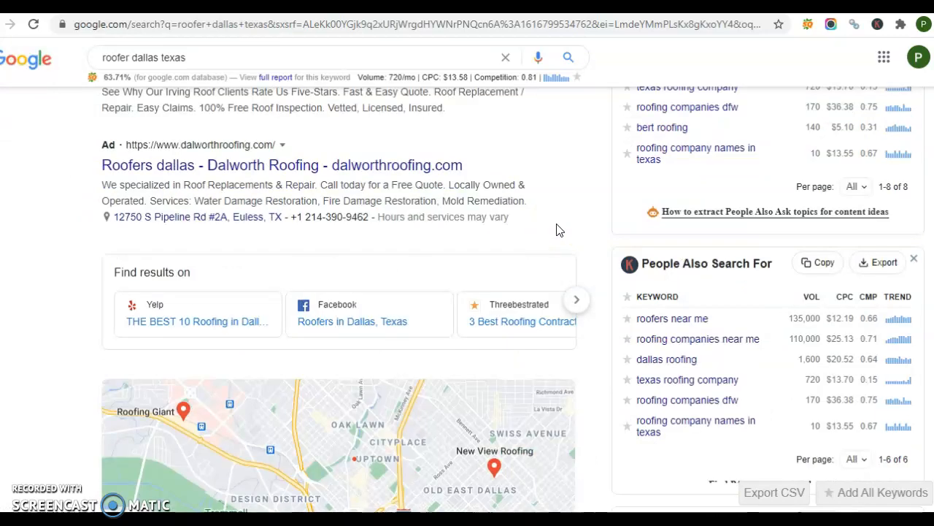
{"action": "scroll", "coordinate": [559, 230], "scroll_direction": "down", "scroll_amount": 4}
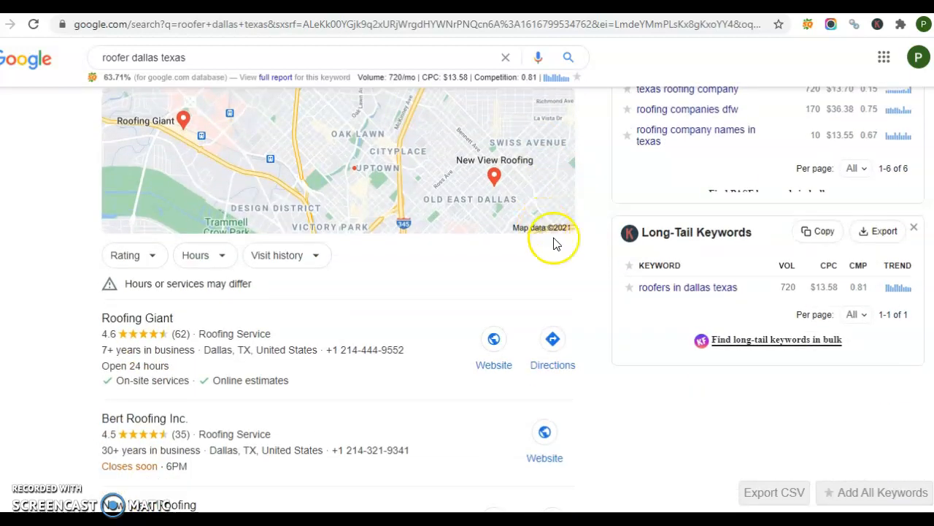
{"action": "scroll", "coordinate": [557, 256], "scroll_direction": "down", "scroll_amount": 1}
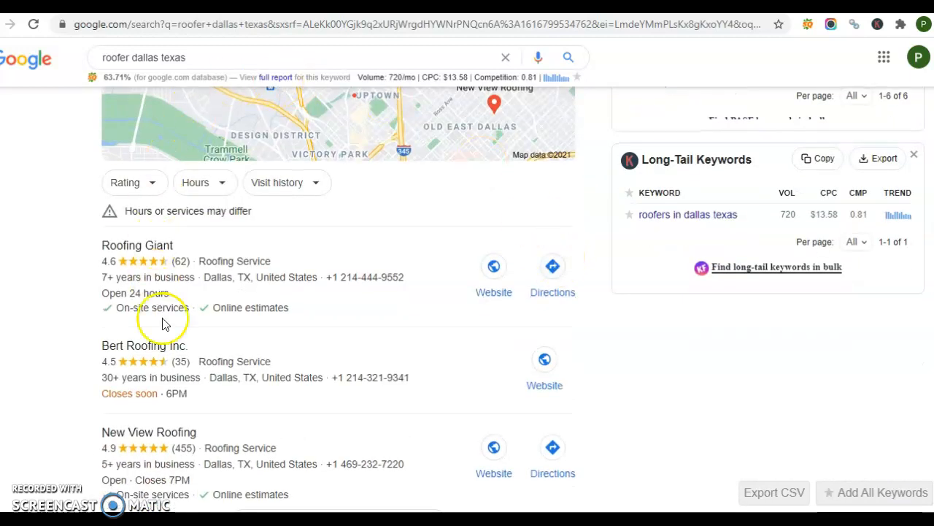
{"action": "scroll", "coordinate": [344, 177], "scroll_direction": "up", "scroll_amount": 1}
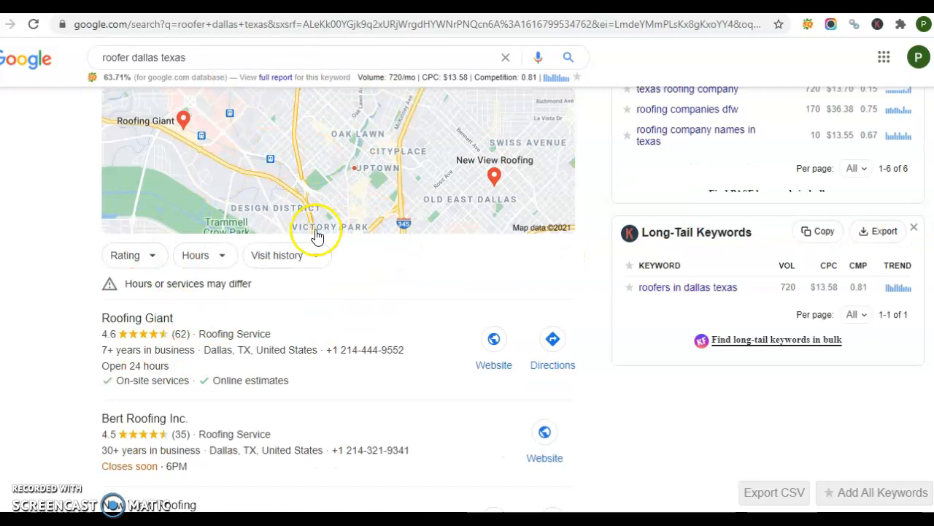
{"action": "scroll", "coordinate": [310, 240], "scroll_direction": "down", "scroll_amount": 2}
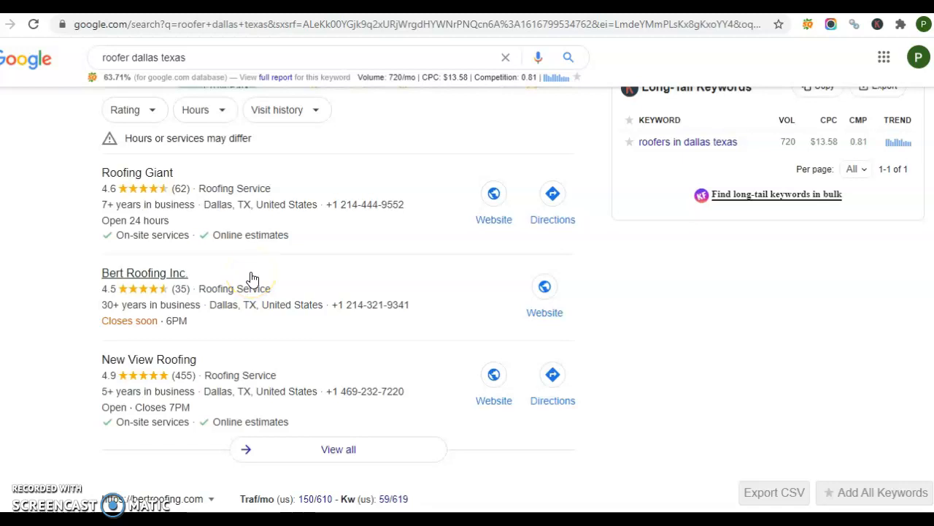
Examine the organic first-page results for Dallas roofers, including their traffic and link metrics, down to the related searches
{"action": "scroll", "coordinate": [302, 282], "scroll_direction": "down", "scroll_amount": 4}
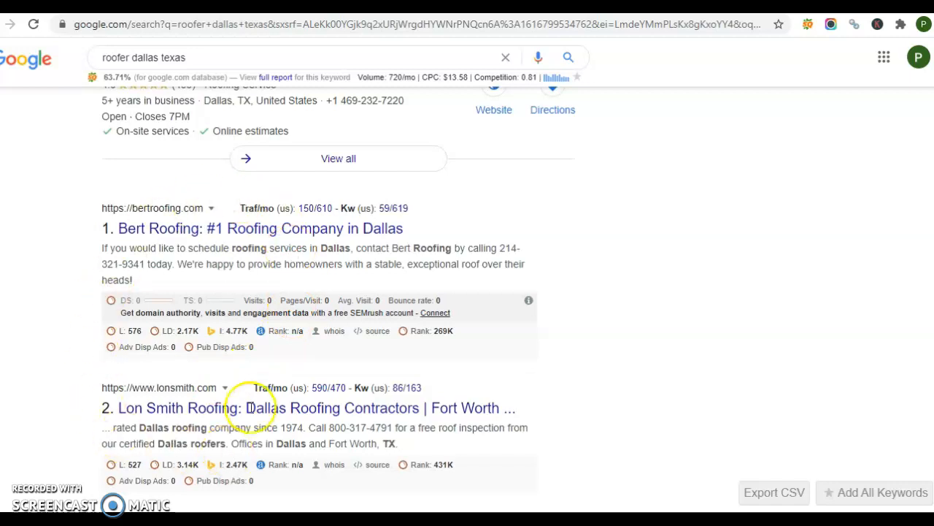
{"action": "scroll", "coordinate": [250, 405], "scroll_direction": "down", "scroll_amount": 2}
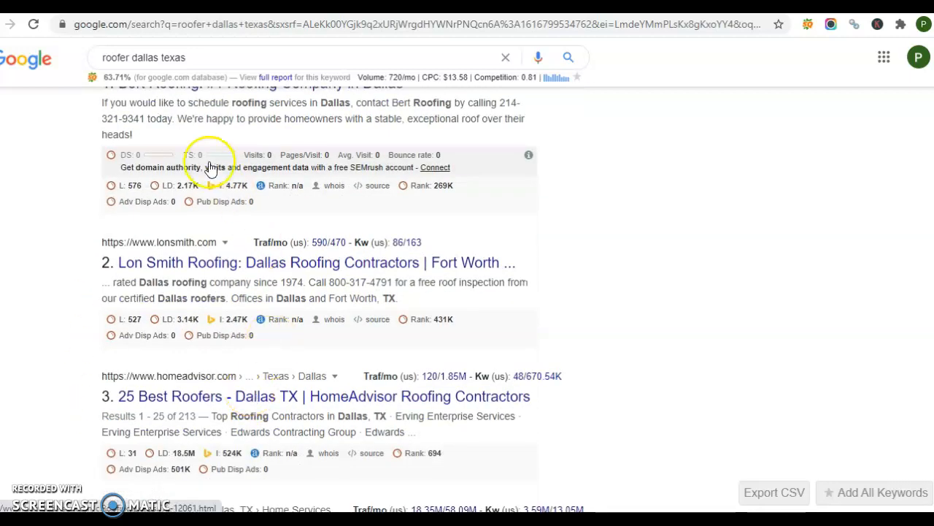
{"action": "scroll", "coordinate": [210, 168], "scroll_direction": "up", "scroll_amount": 1}
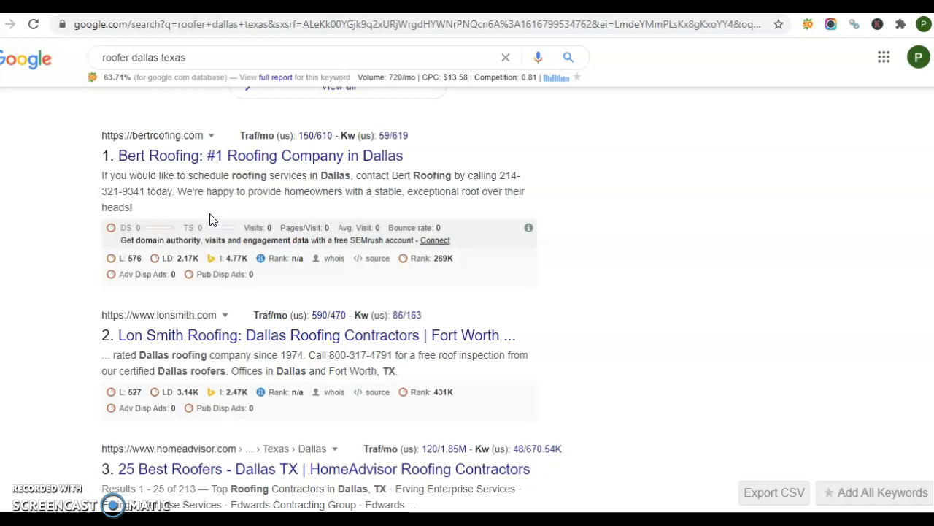
{"action": "scroll", "coordinate": [230, 214], "scroll_direction": "down", "scroll_amount": 5}
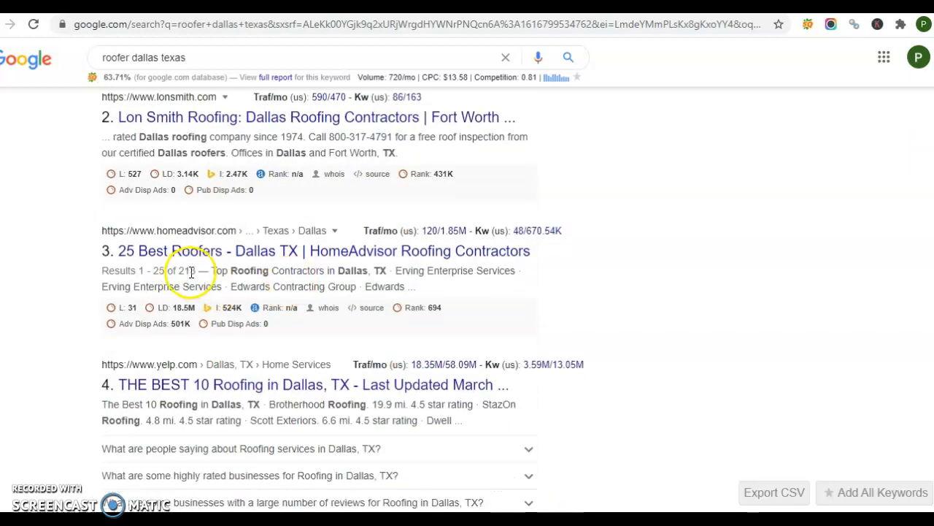
{"action": "scroll", "coordinate": [307, 372], "scroll_direction": "down", "scroll_amount": 5}
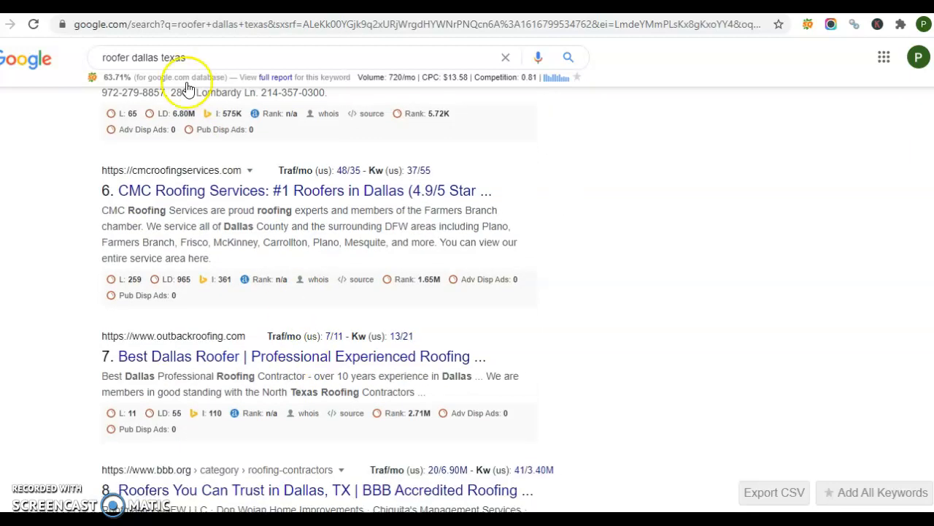
{"action": "scroll", "coordinate": [369, 291], "scroll_direction": "down", "scroll_amount": 6}
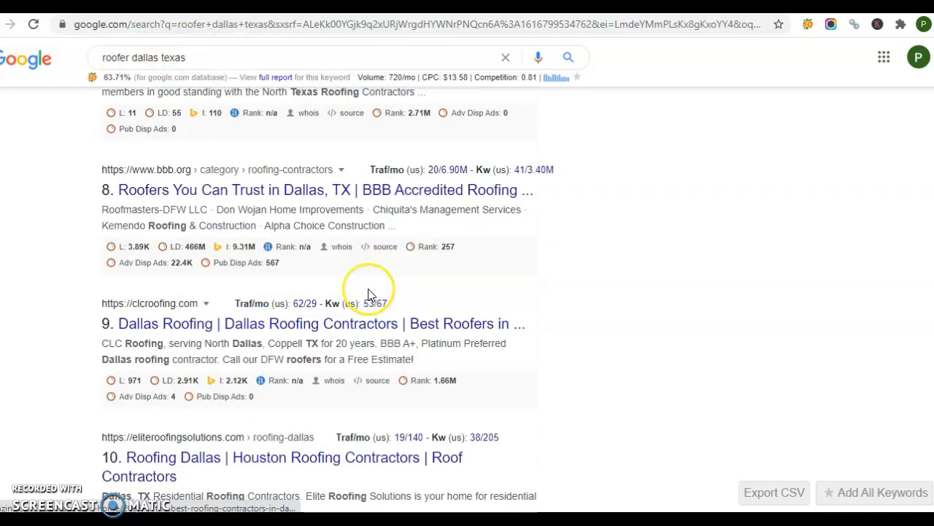
{"action": "scroll", "coordinate": [369, 294], "scroll_direction": "down", "scroll_amount": 6}
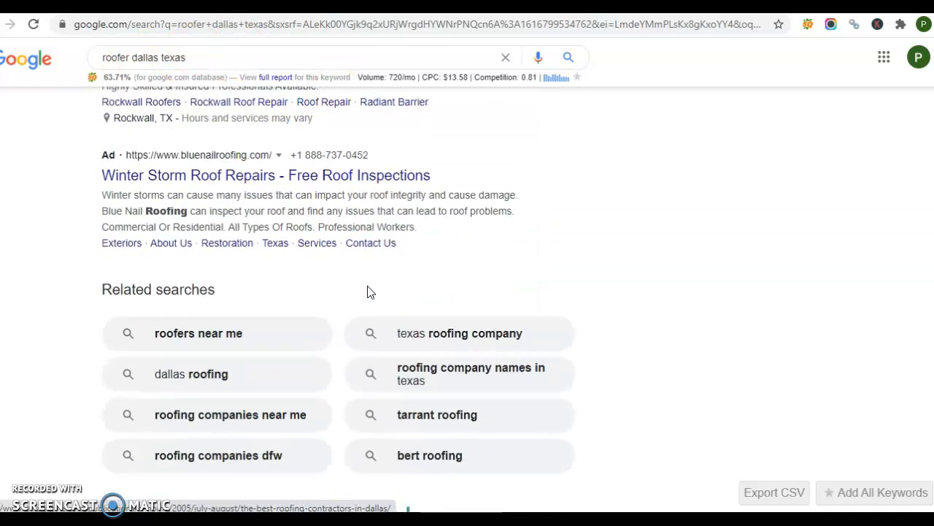
{"action": "scroll", "coordinate": [359, 234], "scroll_direction": "down", "scroll_amount": 2}
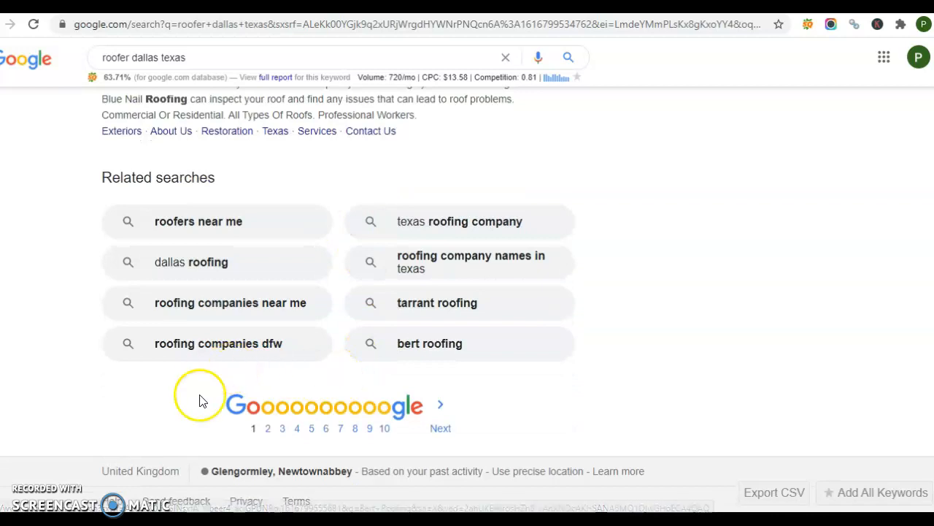
{"action": "left_click", "coordinate": [279, 408]}
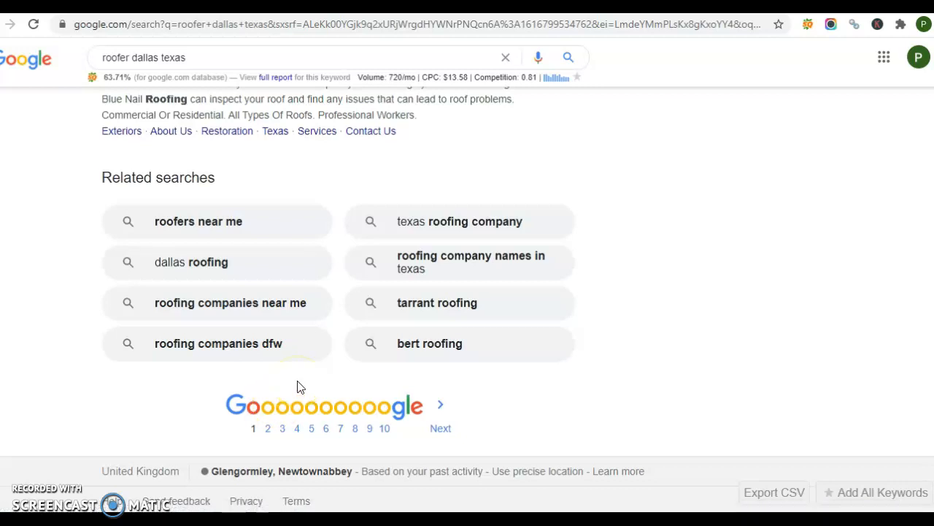
{"action": "scroll", "coordinate": [664, 319], "scroll_direction": "up", "scroll_amount": 8}
{"action": "scroll", "coordinate": [646, 321], "scroll_direction": "up", "scroll_amount": 7}
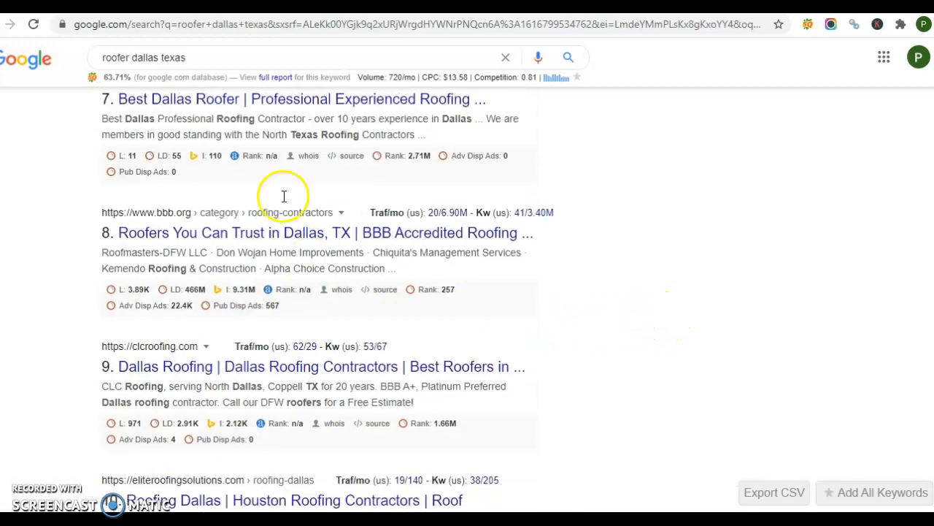
Revisit the local map listings for Dallas roofers, then switch to First Out Roofing's Google Maps listing and review its profile and reviews
{"action": "scroll", "coordinate": [259, 183], "scroll_direction": "up", "scroll_amount": 10}
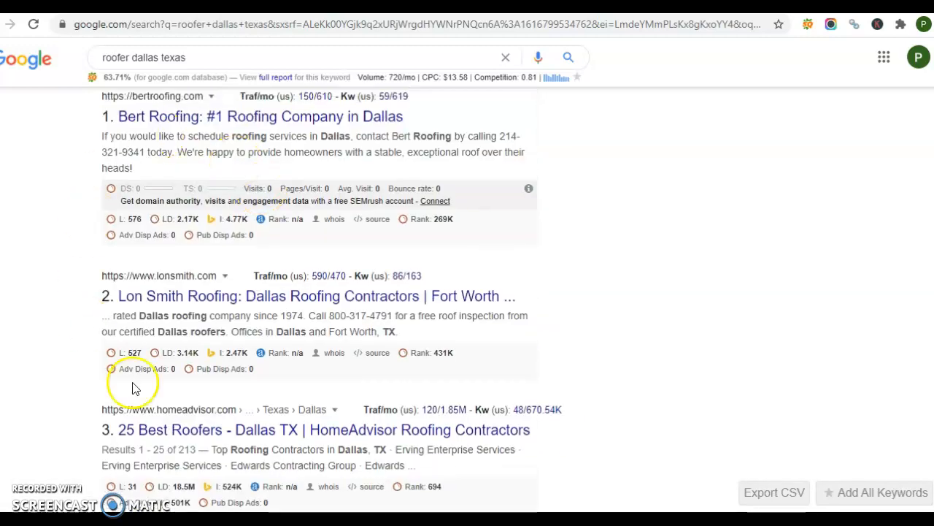
{"action": "scroll", "coordinate": [233, 321], "scroll_direction": "up", "scroll_amount": 6}
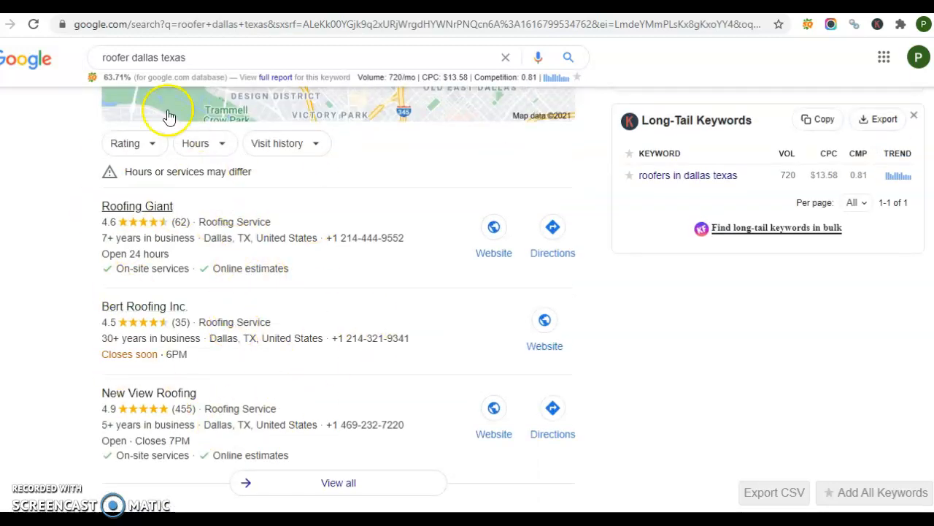
{"action": "key", "text": "ctrl+Tab"}
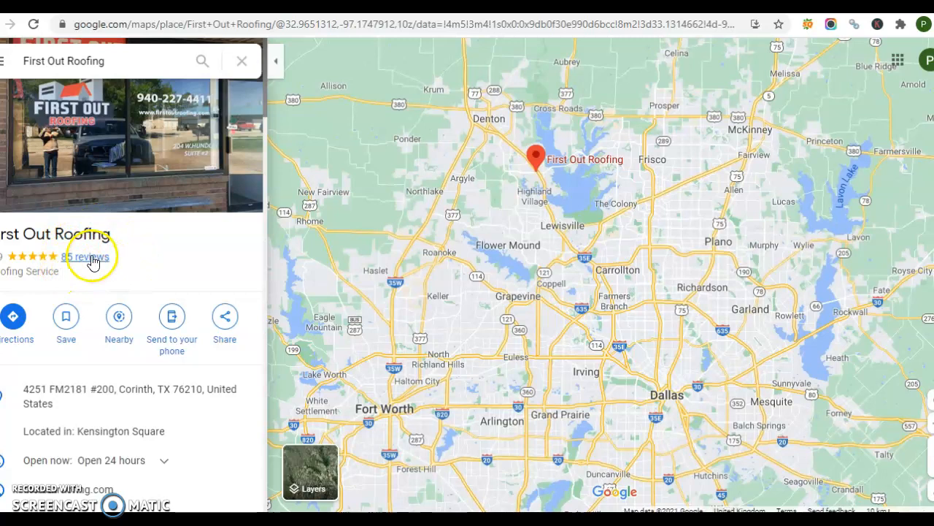
Switch to the Lead Generated heat map for First Out Roofing and examine its "roofer" rankings across the map grid
{"action": "key", "text": "ctrl+Tab"}
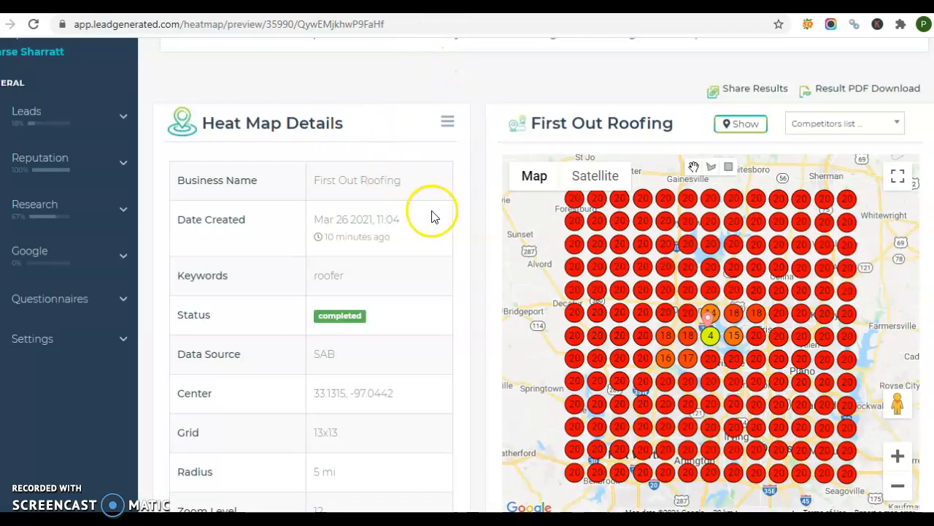
{"action": "scroll", "coordinate": [447, 183], "scroll_direction": "down", "scroll_amount": 1}
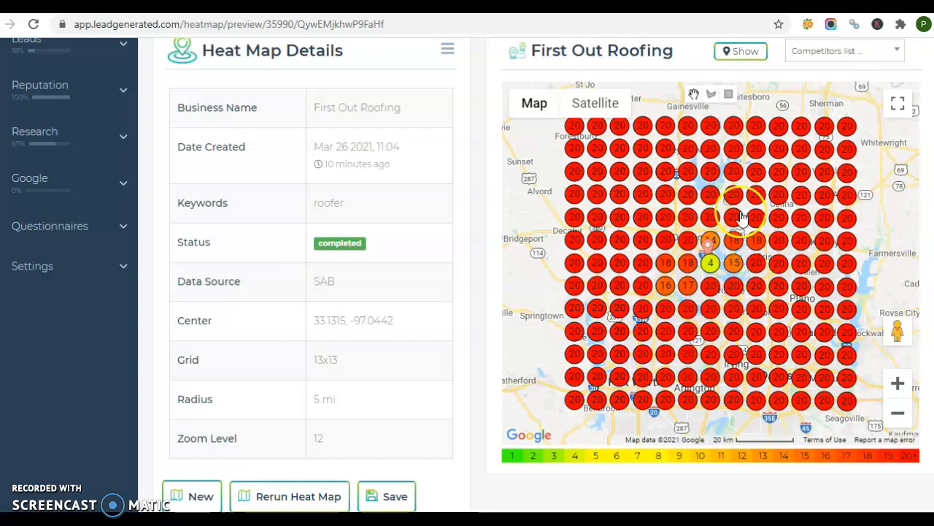
Open the First Out Roofing heat map created Mar 26, 07:20 from the recent searches and examine its ranking grid
{"action": "scroll", "coordinate": [511, 261], "scroll_direction": "down", "scroll_amount": 4}
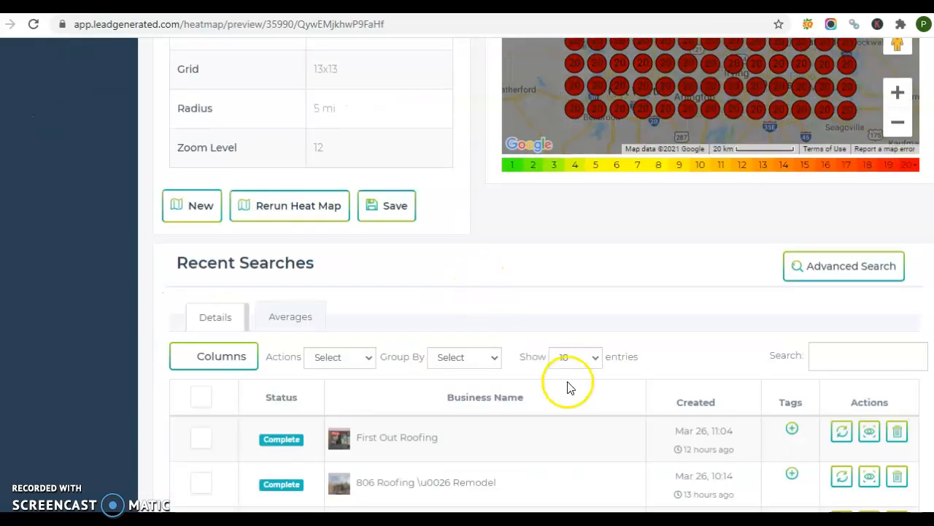
{"action": "scroll", "coordinate": [570, 387], "scroll_direction": "down", "scroll_amount": 1}
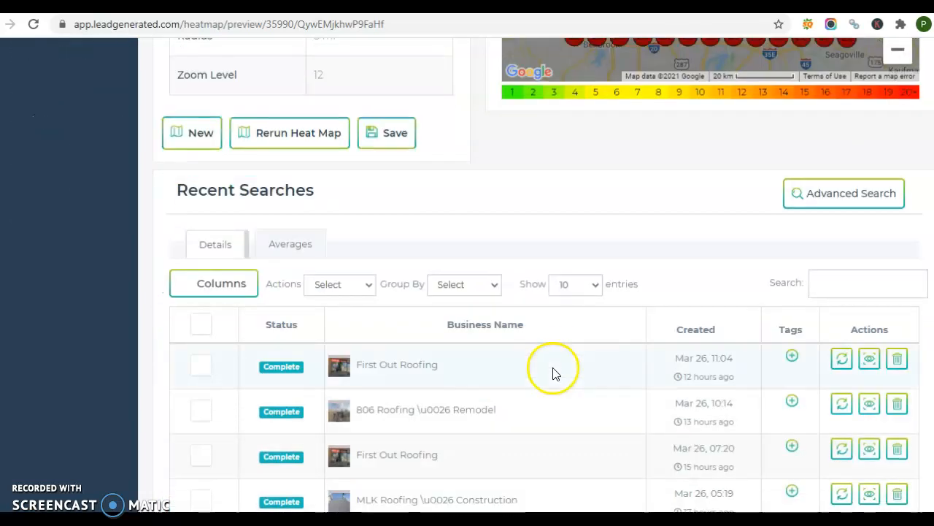
{"action": "left_click", "coordinate": [869, 450]}
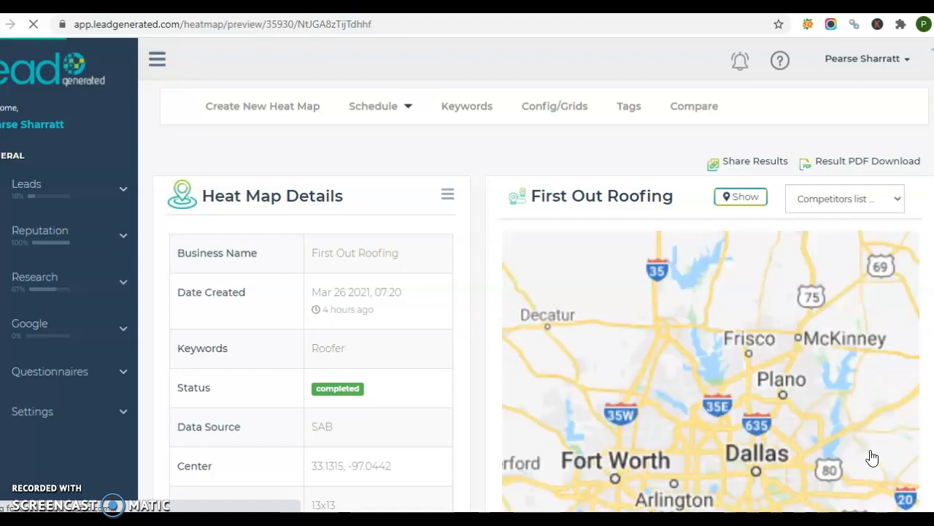
{"action": "left_click", "coordinate": [708, 418]}
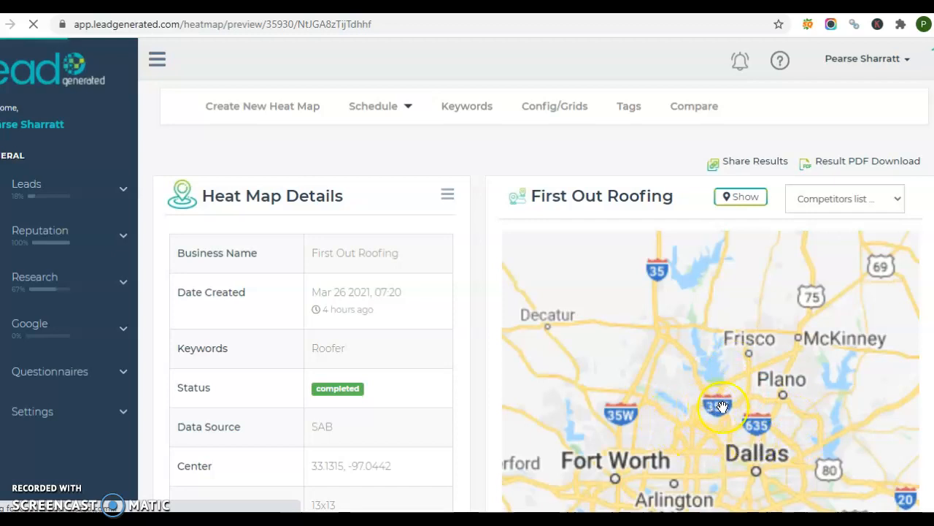
{"action": "scroll", "coordinate": [479, 302], "scroll_direction": "down", "scroll_amount": 1}
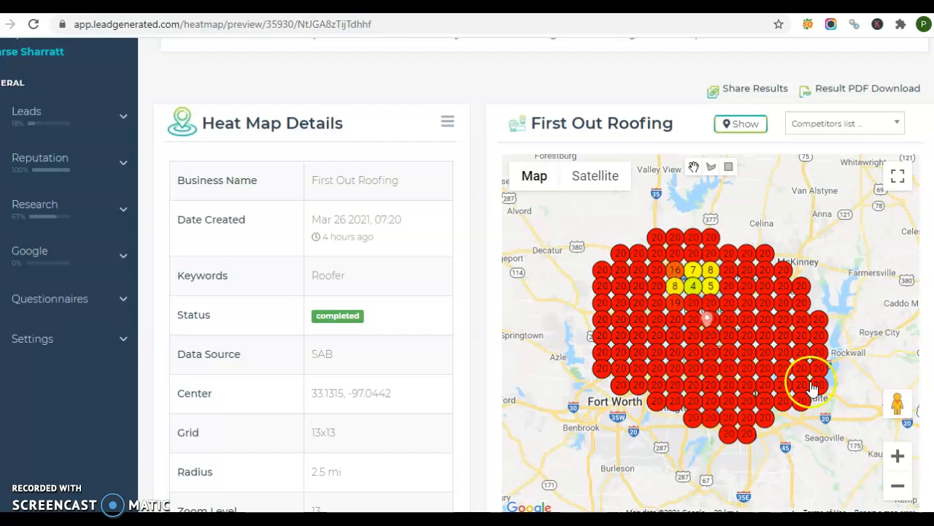
Open the Bob Romea Roofing.com heat map created Mar 25, 08:26 and examine its "roofer in pittsburgh" ranking grid for comparison
{"action": "scroll", "coordinate": [438, 338], "scroll_direction": "down", "scroll_amount": 7}
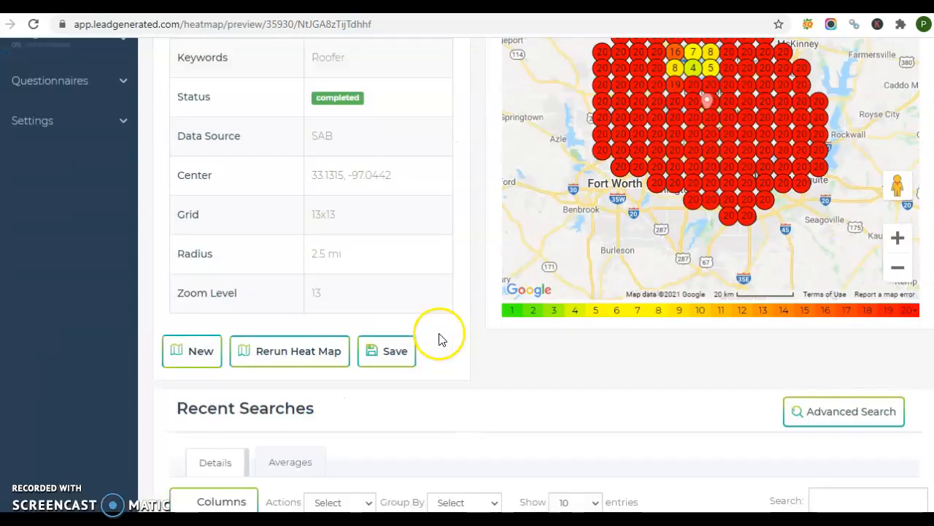
{"action": "scroll", "coordinate": [441, 338], "scroll_direction": "down", "scroll_amount": 3}
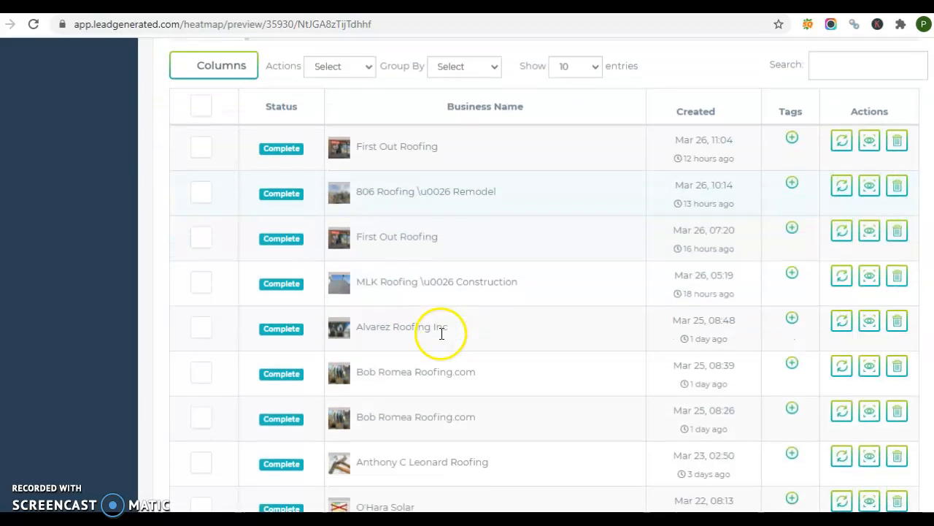
{"action": "left_click", "coordinate": [870, 338]}
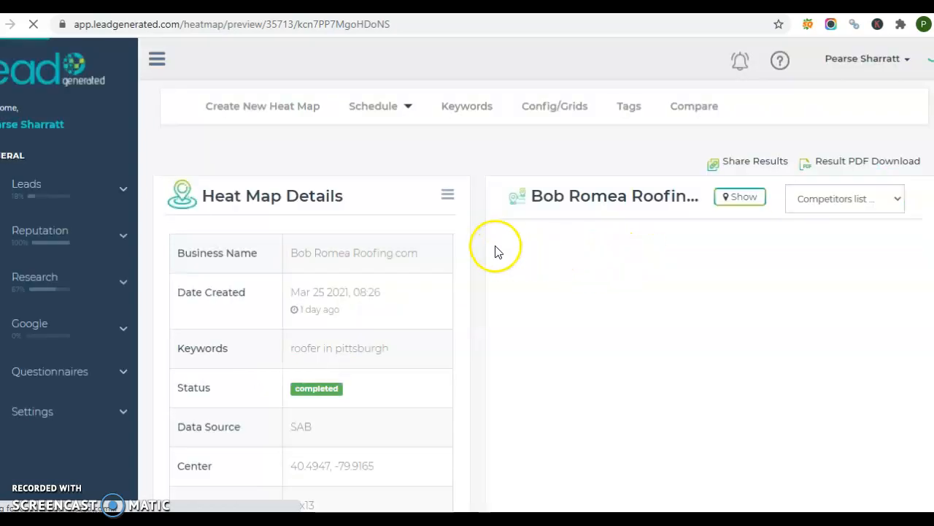
{"action": "scroll", "coordinate": [475, 241], "scroll_direction": "down", "scroll_amount": 1}
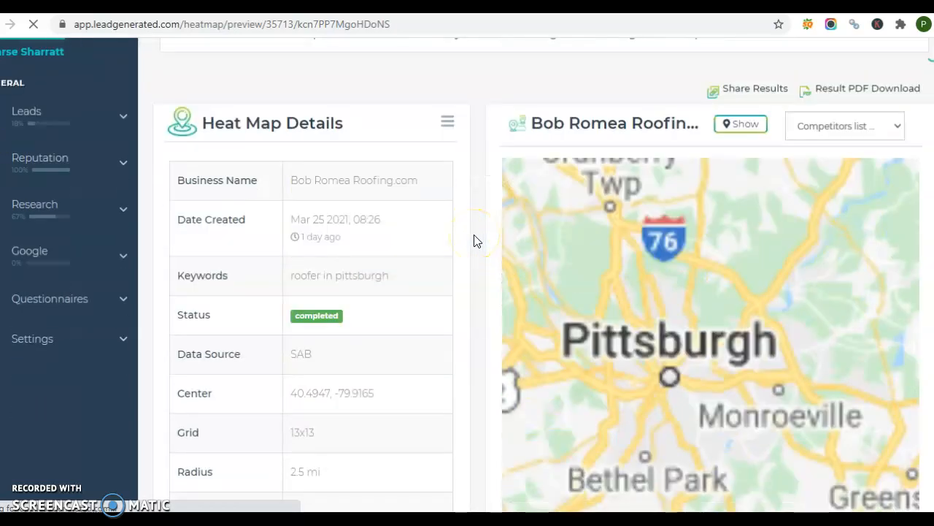
{"action": "scroll", "coordinate": [476, 241], "scroll_direction": "down", "scroll_amount": 1}
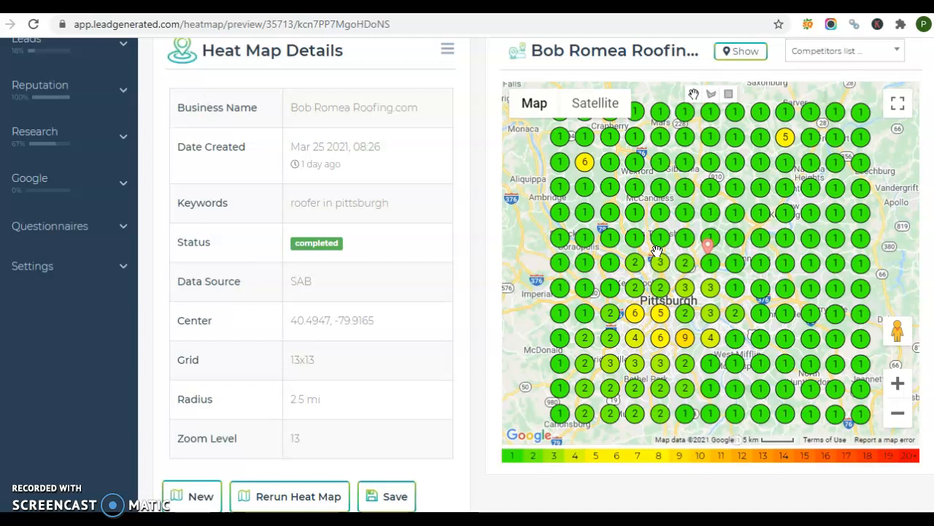
{"action": "left_click", "coordinate": [701, 197]}
Switch to the Ahrefs overview of firstoutroofing.com and review its domain rating, backlinks, referring domains, organic keywords and traffic
{"action": "key", "text": "ctrl+Tab"}
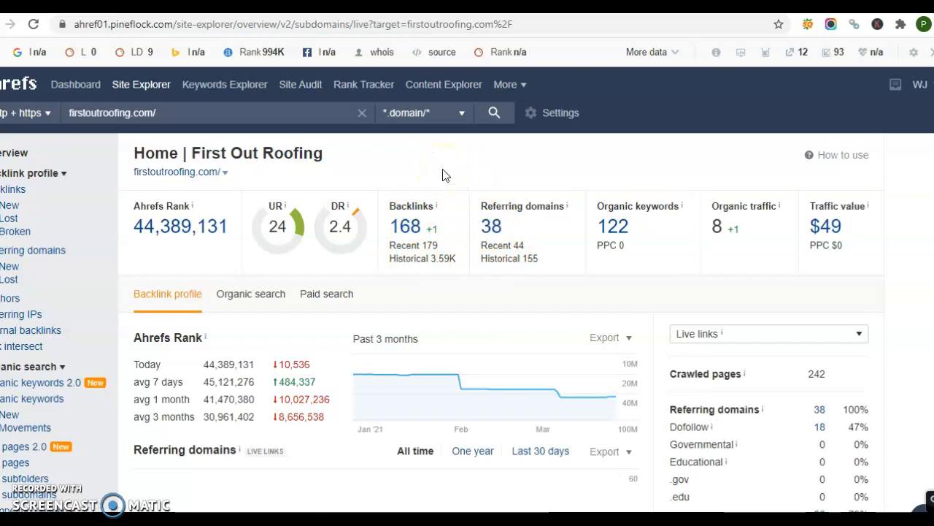
{"action": "left_click", "coordinate": [464, 177]}
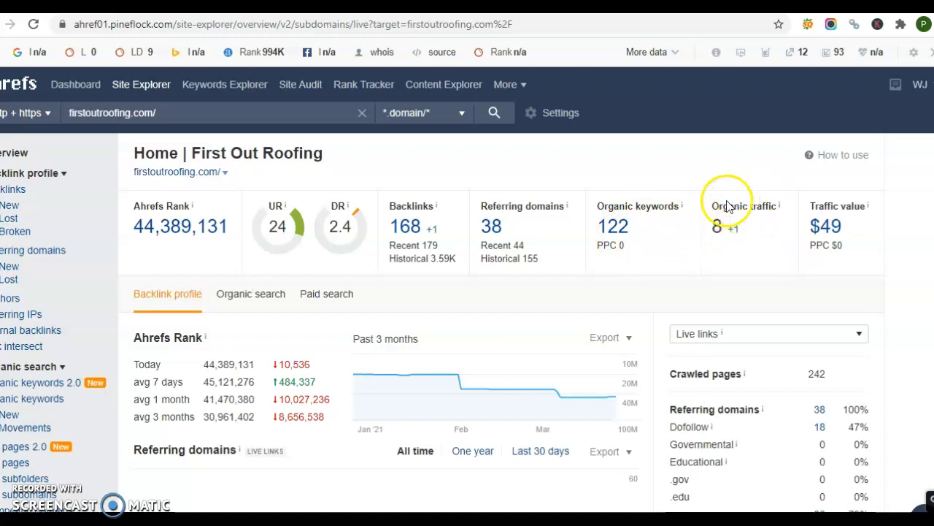
Open the organic keywords report for firstoutroofing.com and examine the keywords' volume, traffic, position and ranking pages
{"action": "left_click", "coordinate": [619, 232]}
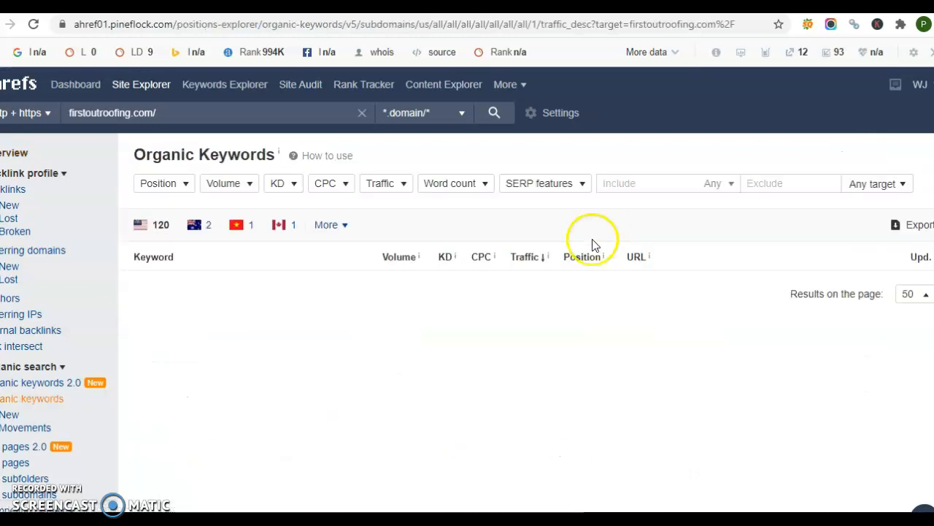
{"action": "scroll", "coordinate": [306, 257], "scroll_direction": "down", "scroll_amount": 1}
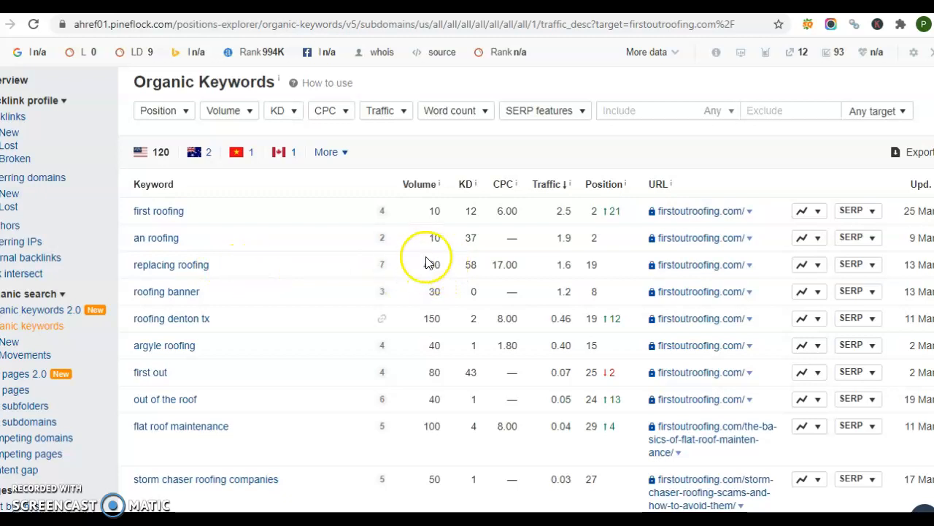
{"action": "left_click", "coordinate": [564, 265]}
{"action": "left_click_drag", "start_coordinate": [563, 265], "coordinate": [571, 265]}
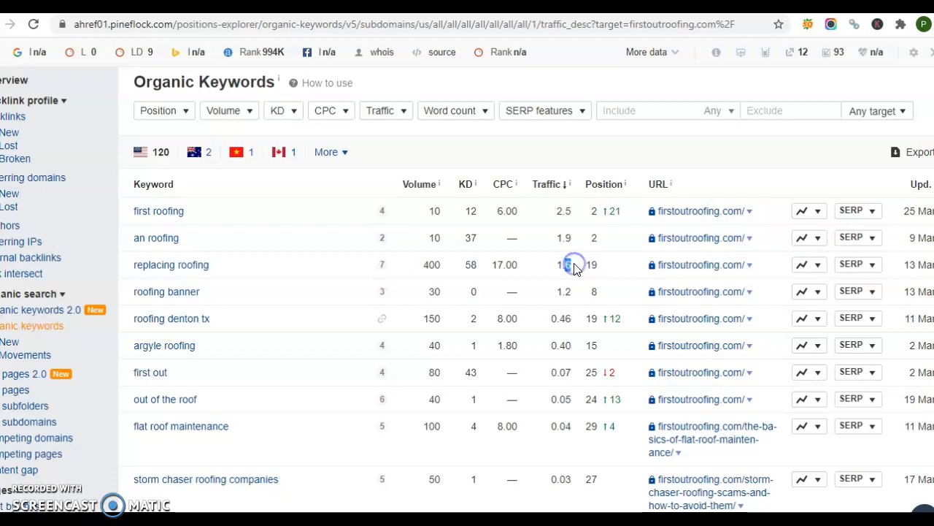
{"action": "left_click", "coordinate": [607, 267]}
{"action": "scroll", "coordinate": [590, 273], "scroll_direction": "down", "scroll_amount": 1}
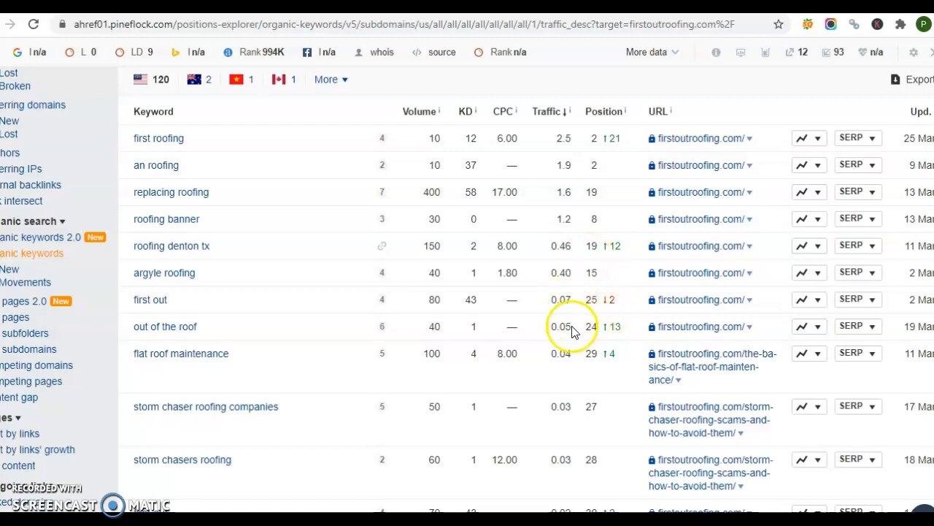
{"action": "scroll", "coordinate": [568, 352], "scroll_direction": "down", "scroll_amount": 2}
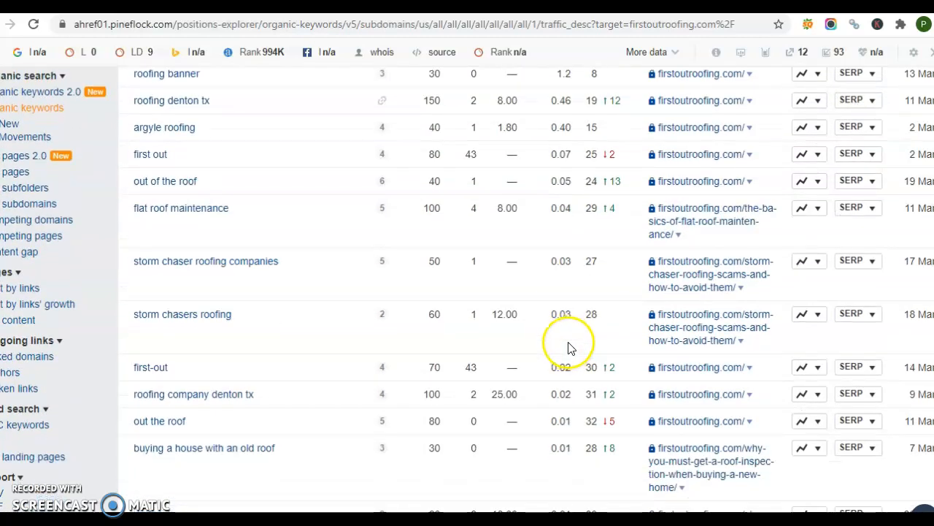
{"action": "scroll", "coordinate": [570, 348], "scroll_direction": "down", "scroll_amount": 4}
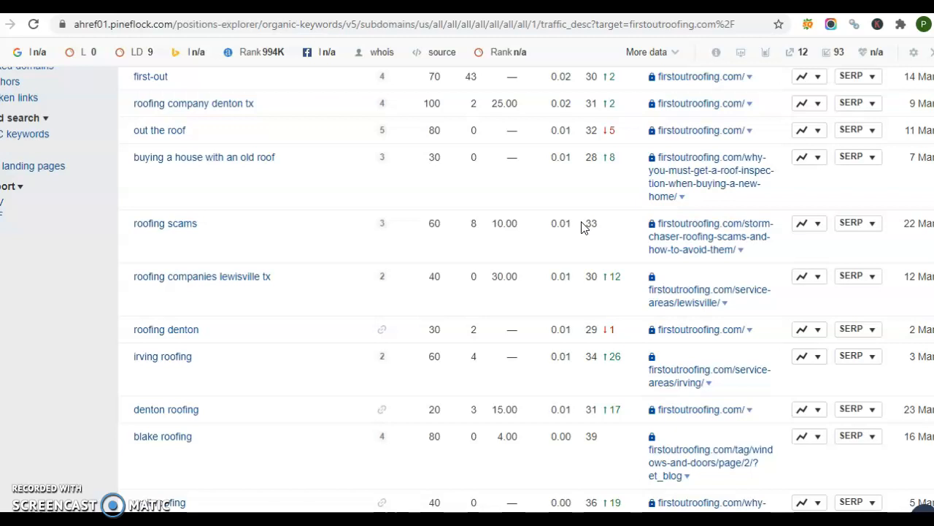
Switch to the SpyFu overview of firstoutroofing.com and review its organic keywords, SEO clicks, paid search figures and new first-page keywords
{"action": "left_click", "coordinate": [661, 6]}
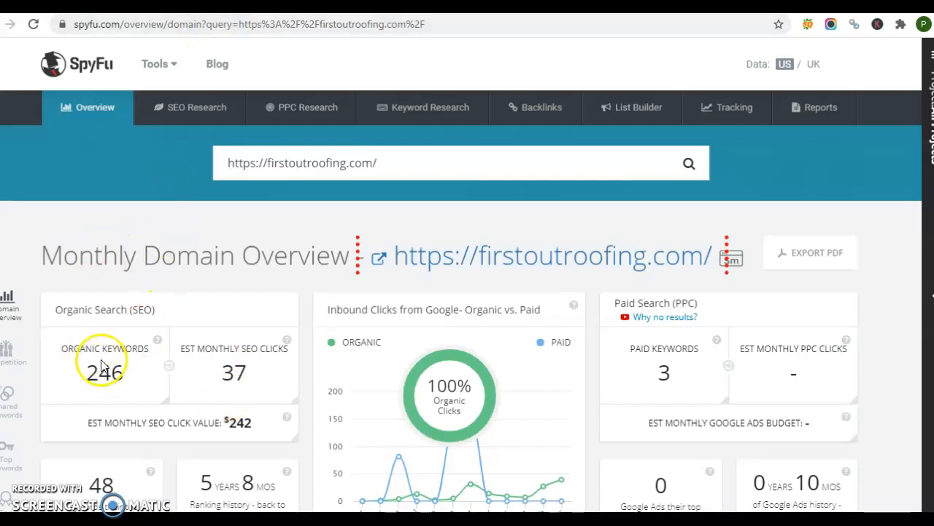
{"action": "scroll", "coordinate": [129, 382], "scroll_direction": "down", "scroll_amount": 1}
{"action": "scroll", "coordinate": [129, 381], "scroll_direction": "down", "scroll_amount": 1}
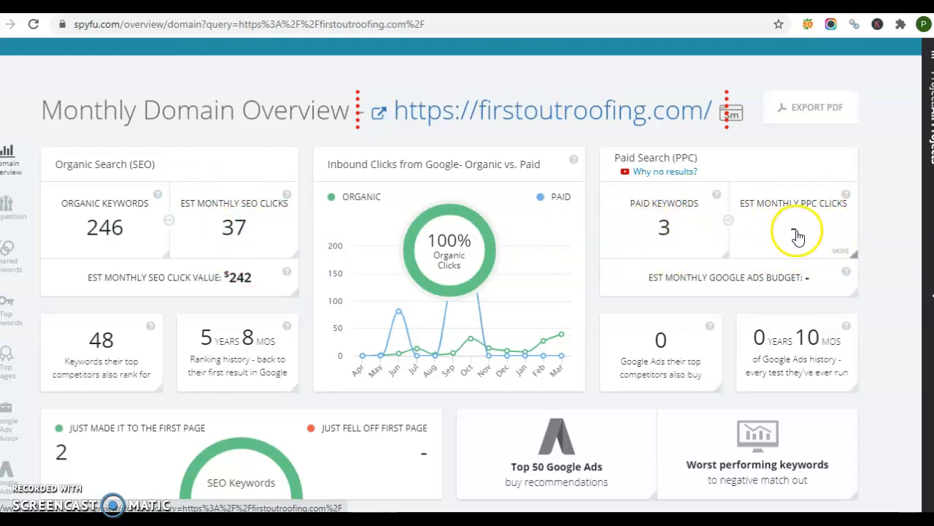
{"action": "scroll", "coordinate": [796, 245], "scroll_direction": "down", "scroll_amount": 1}
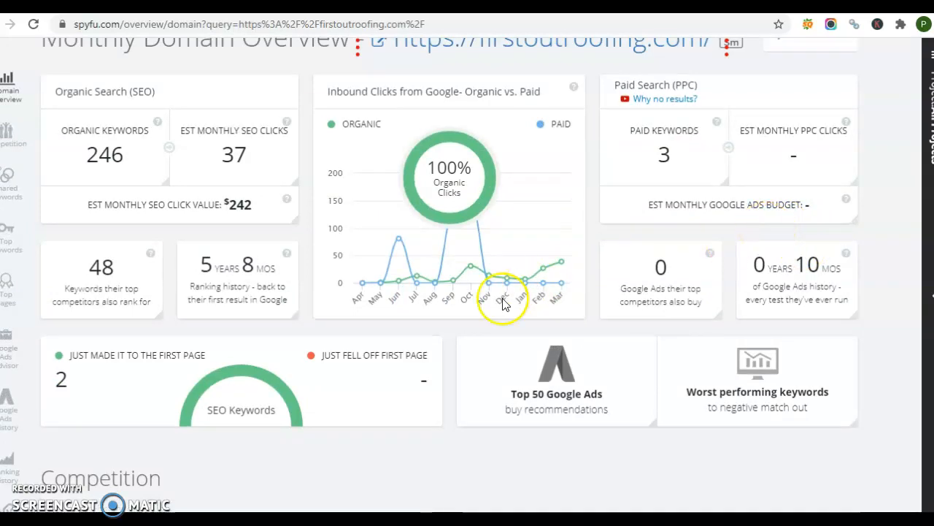
{"action": "mouse_move", "coordinate": [142, 358]}
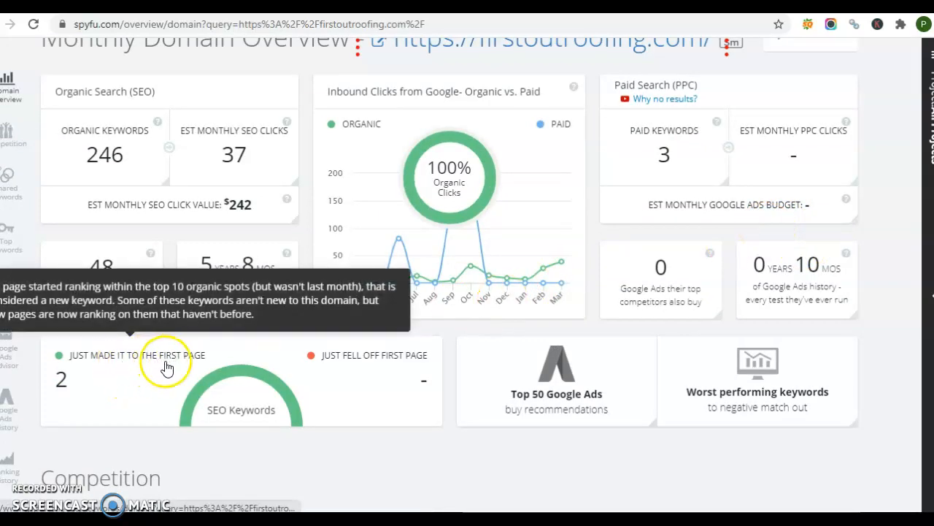